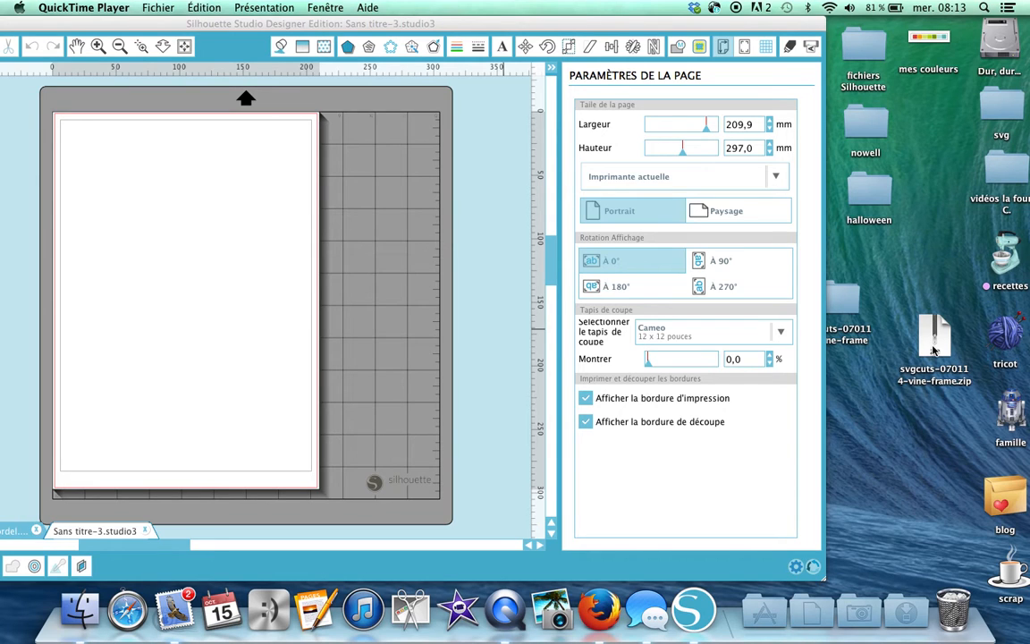
Unzip svgcuts-070114-vine-frame.zip on the desktop and move the zip archive to the trash
left_click(933, 350)
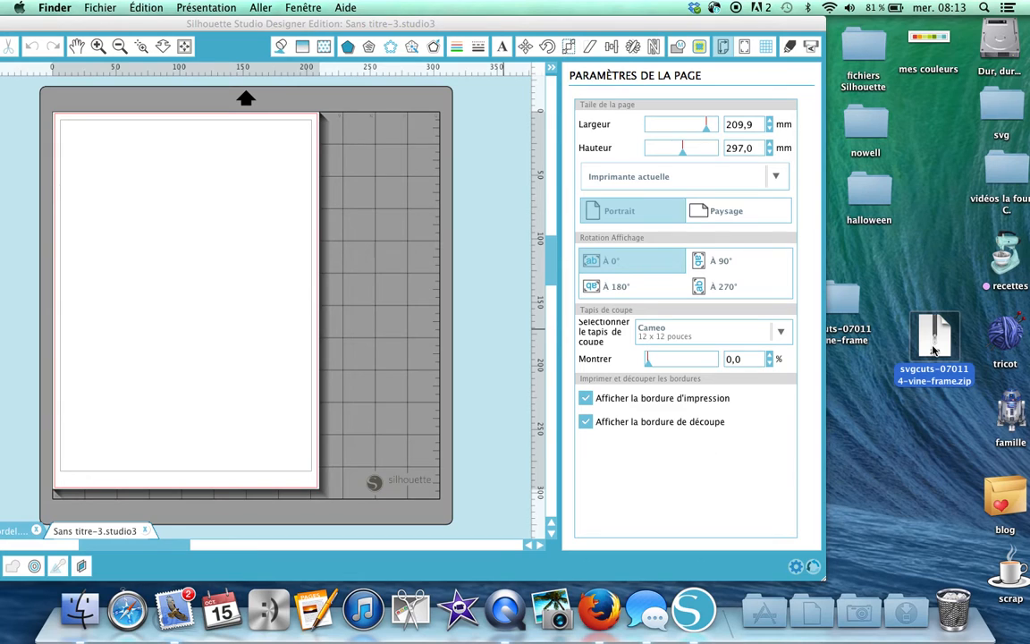
double_click(933, 351)
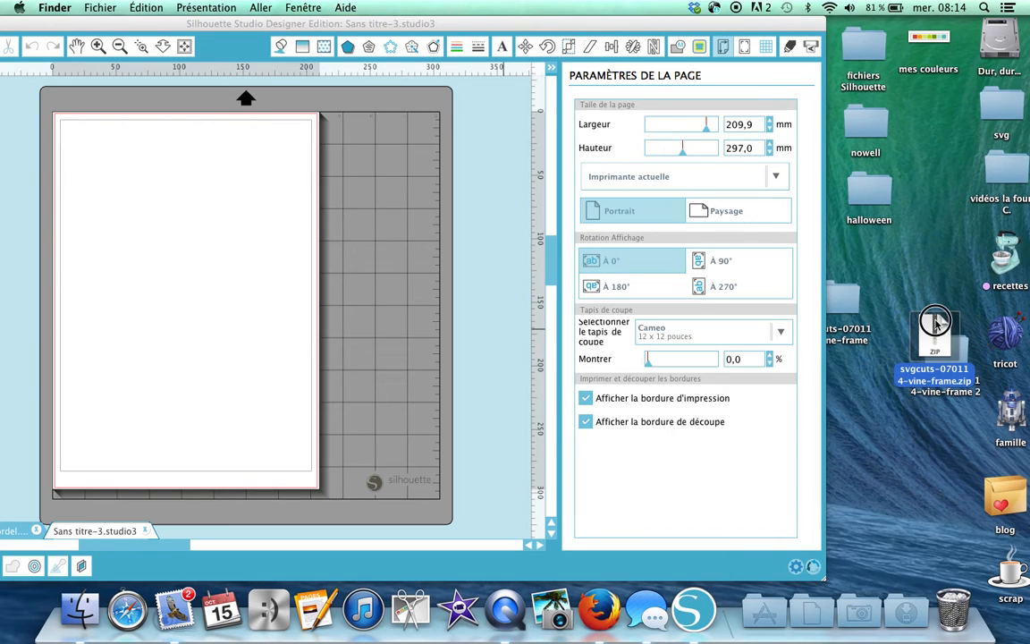
left_click_drag(930, 344, 959, 606)
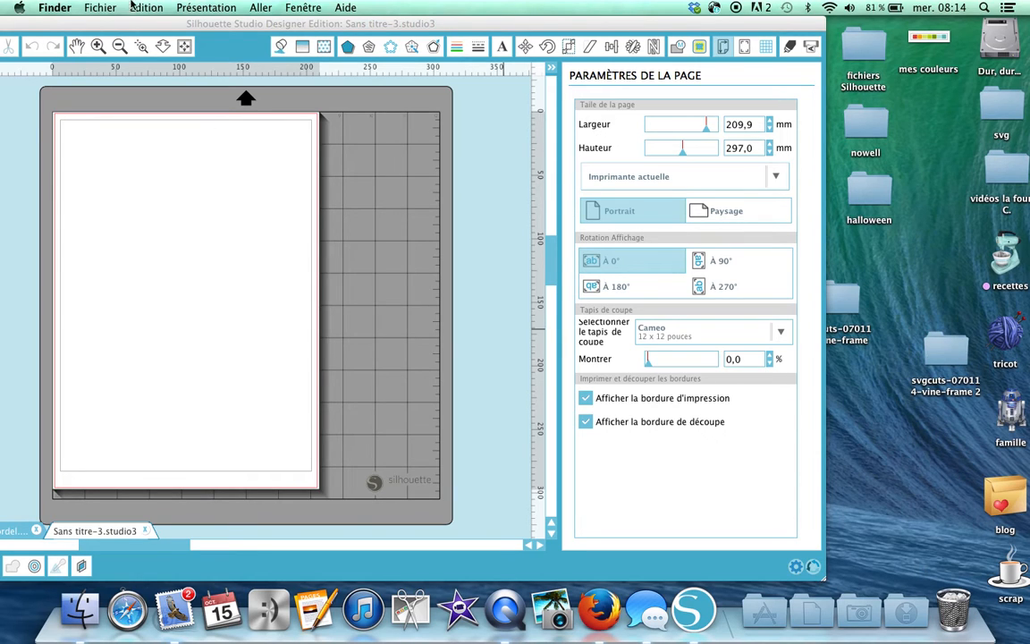
Add frame_green.svg, frame_color.svg and frame_flower.svg from the svgcuts-070114-vine-frame 2 folder to the current drawing
left_click(211, 51)
left_click(163, 9)
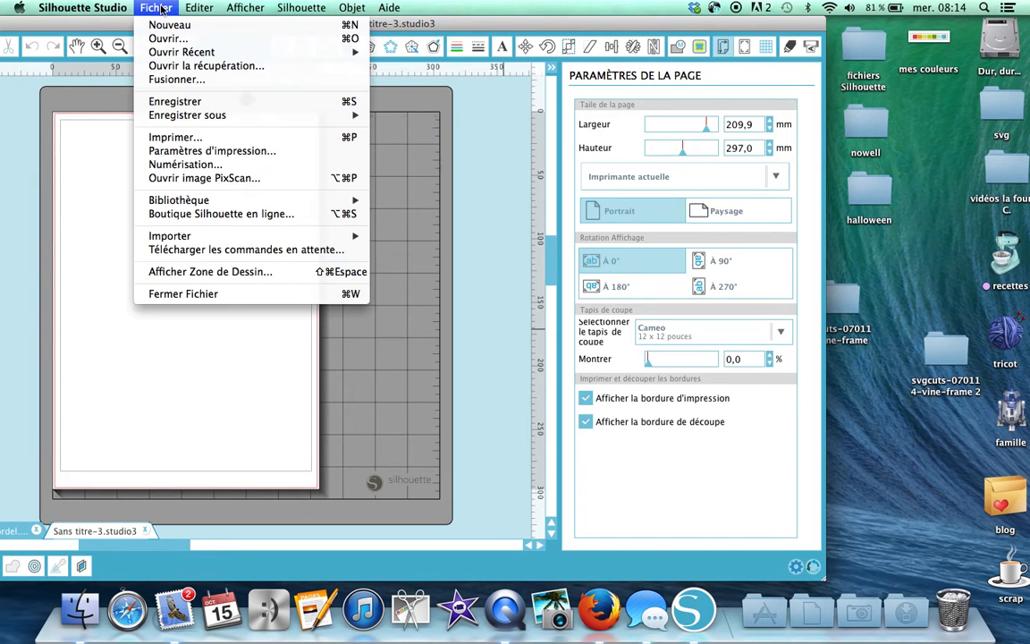
left_click(162, 40)
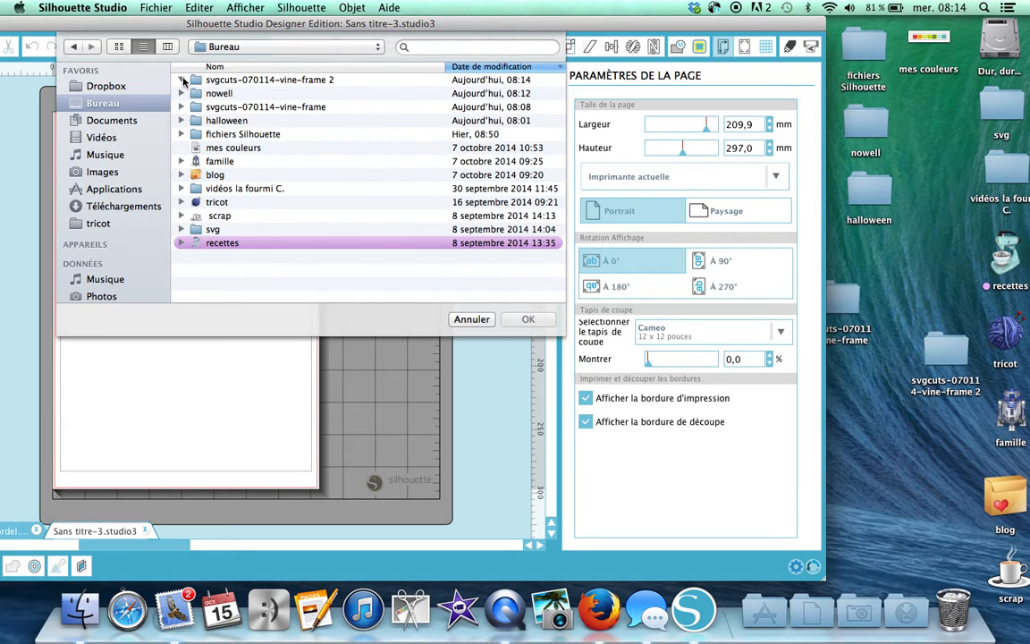
left_click(182, 81)
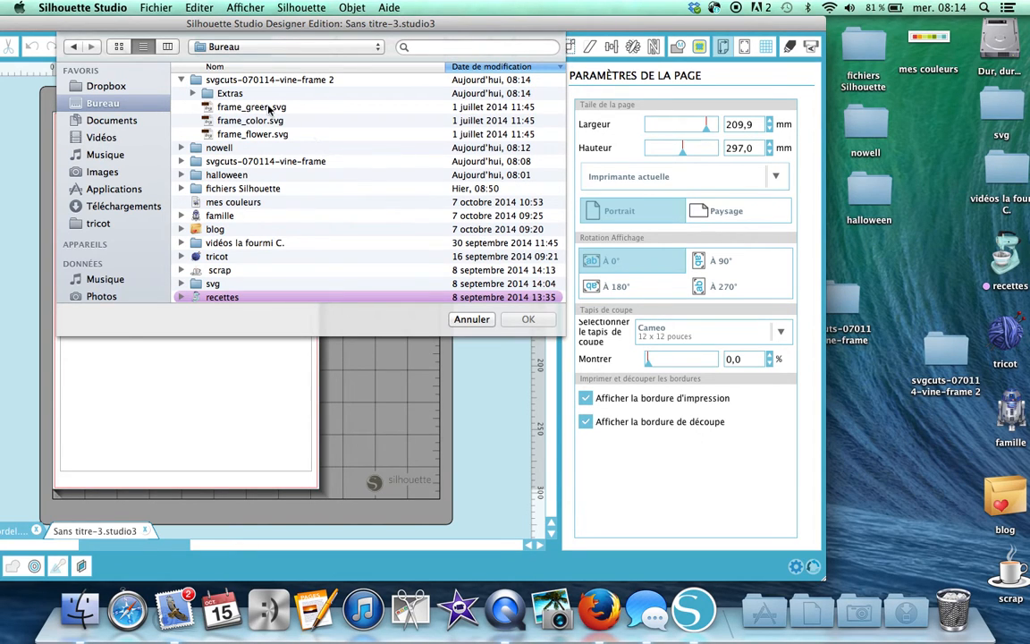
left_click_drag(264, 105, 164, 428)
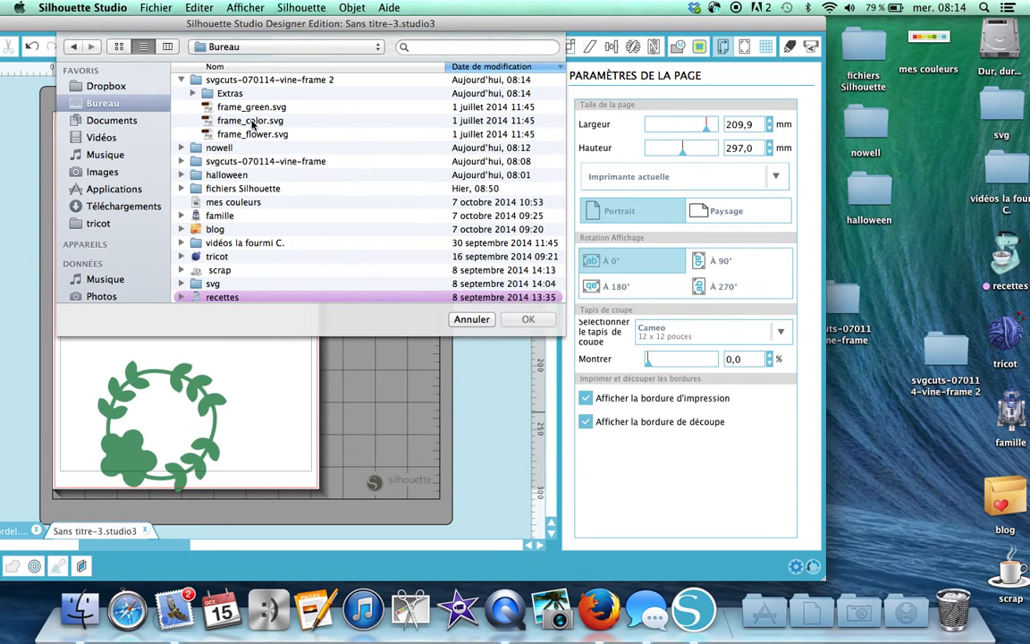
left_click_drag(253, 119, 295, 420)
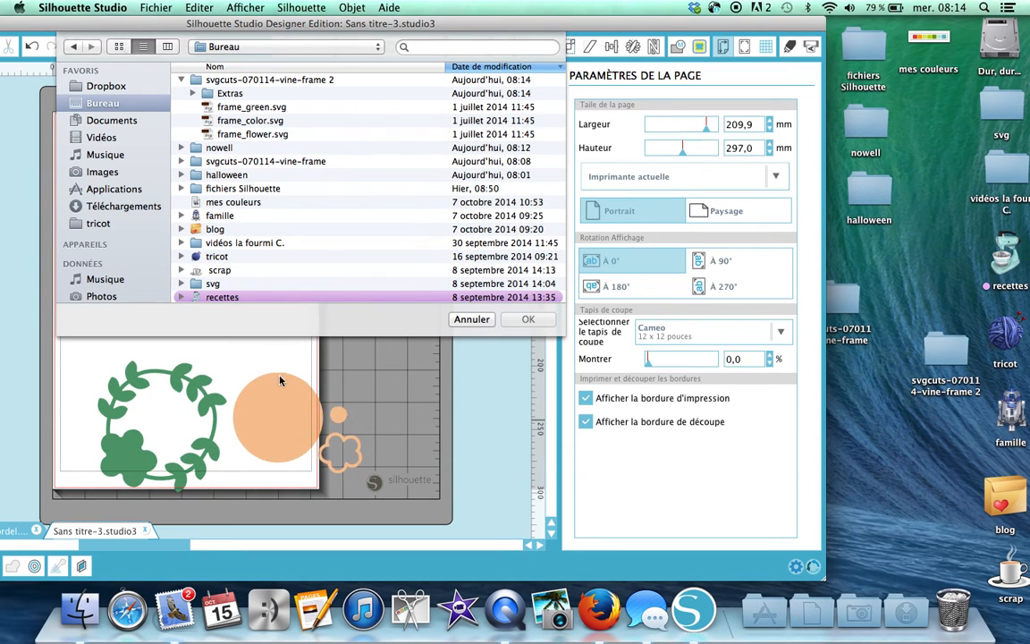
left_click_drag(250, 133, 402, 369)
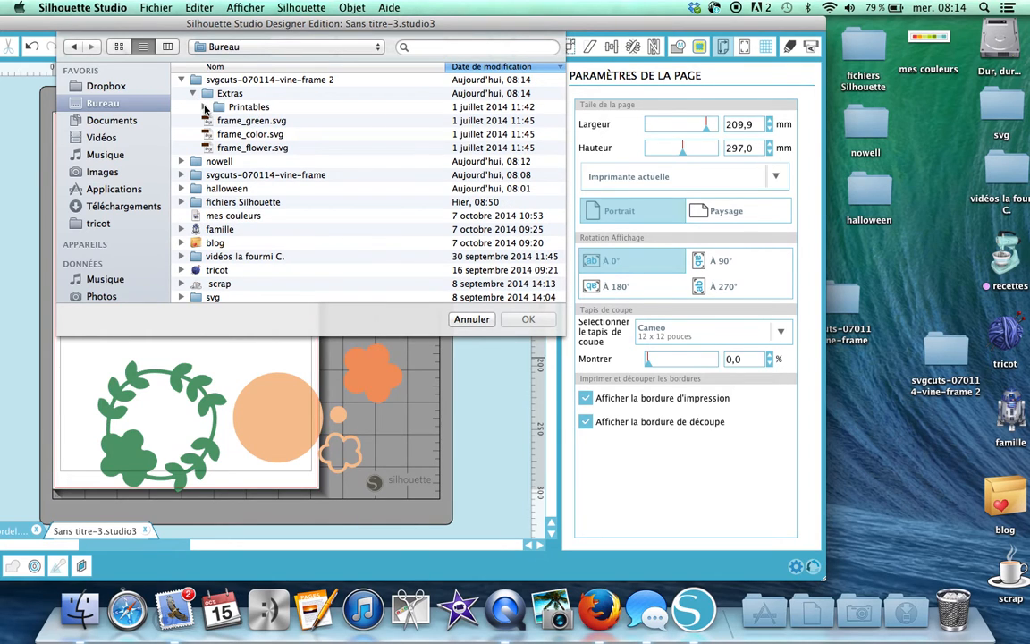
Add Vine_Frame.svg from the Extras/Printables subfolder beside the other designs and close the file browser
left_click(205, 108)
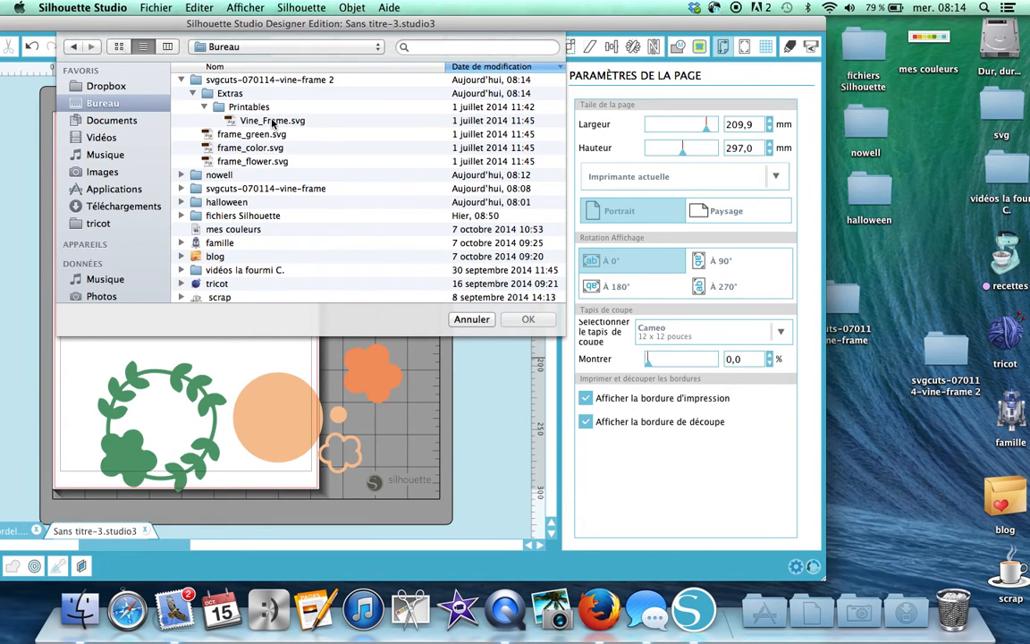
left_click_drag(273, 122, 464, 467)
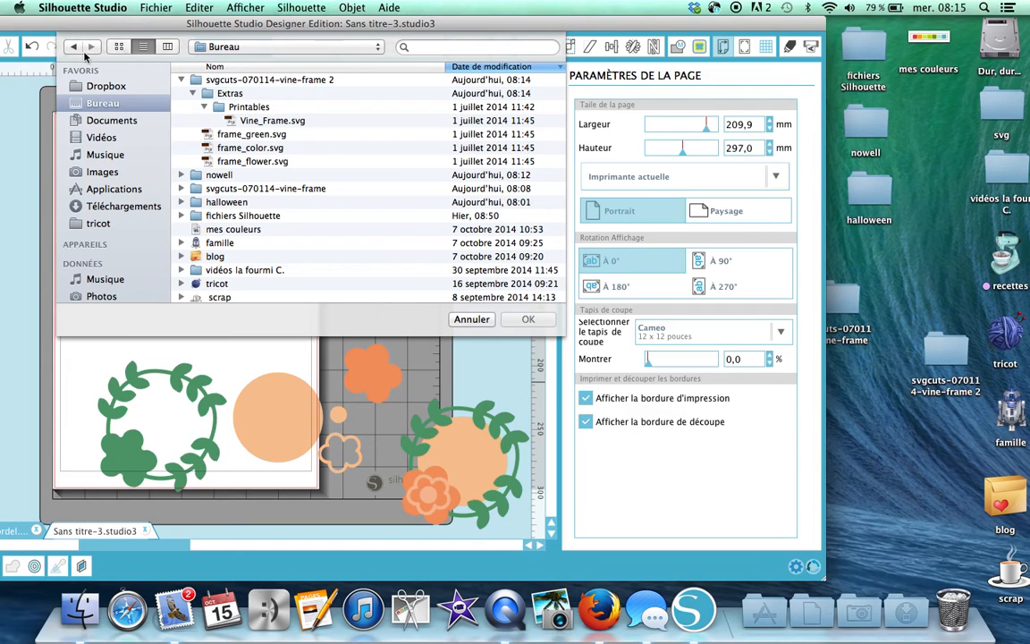
left_click(468, 320)
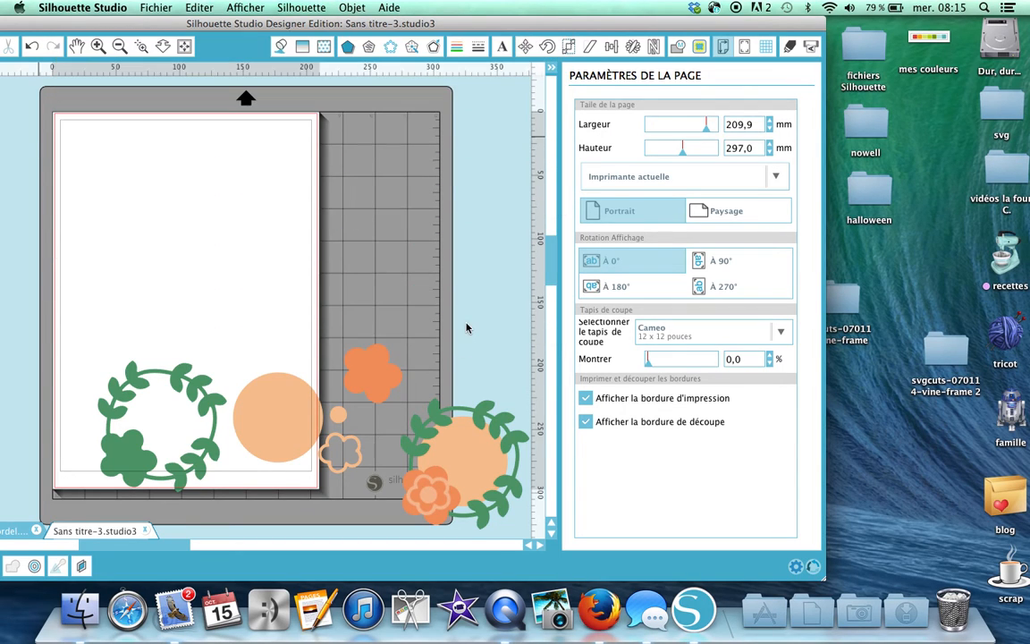
Move the green wreath to the upper part of the page and set the circle pieces and the orange flower aside off the page
left_click(177, 379)
left_click_drag(177, 379, 148, 151)
left_click_drag(276, 407, 437, 192)
left_click_drag(368, 367, 458, 313)
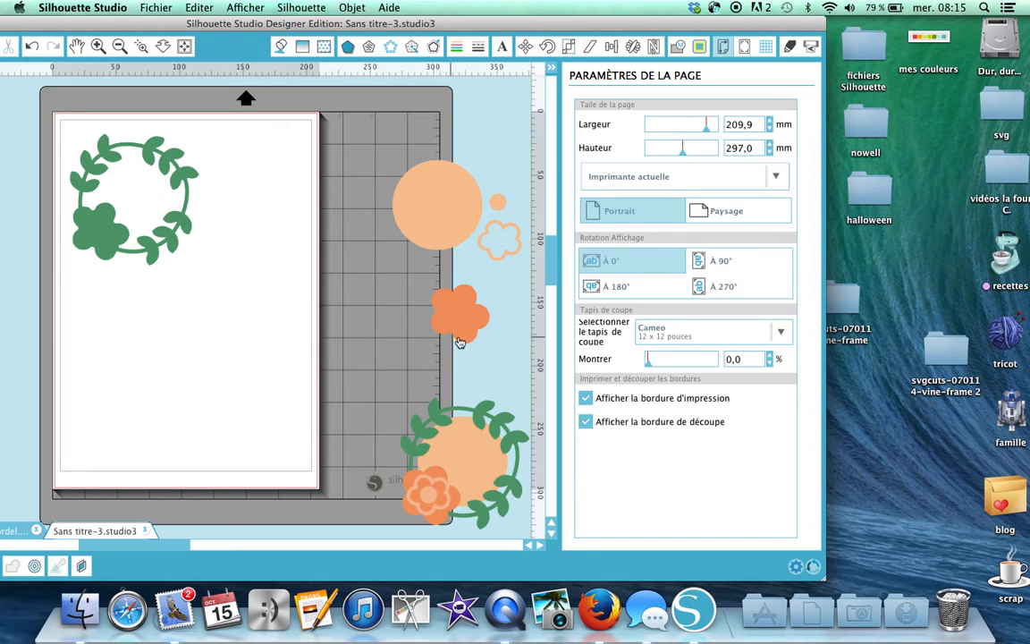
left_click(467, 452)
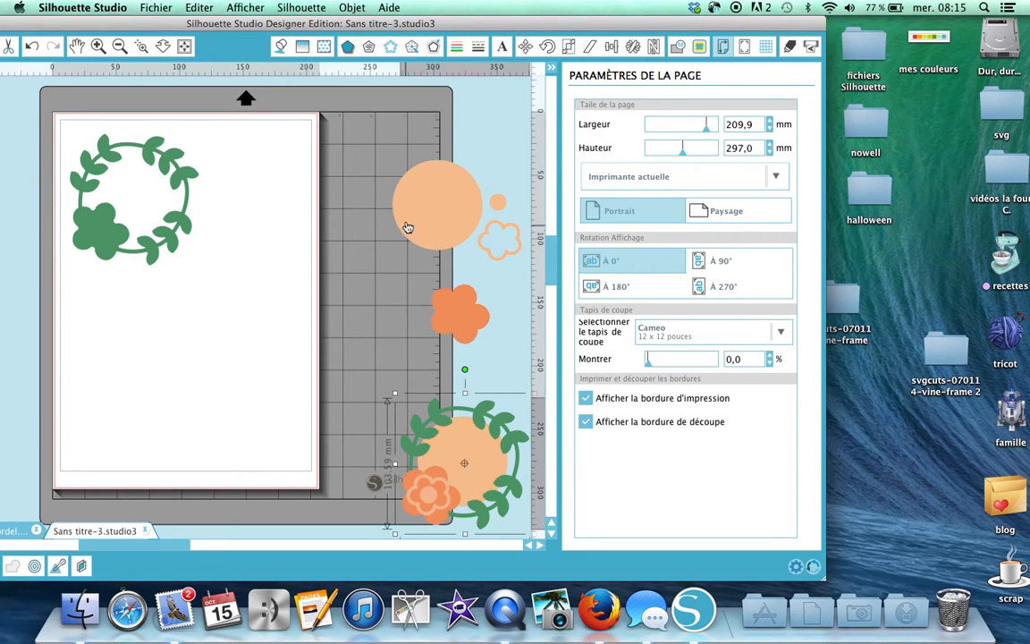
Move the light-orange circle pieces onto the page below the wreath and split their compound path
left_click_drag(434, 219, 206, 327)
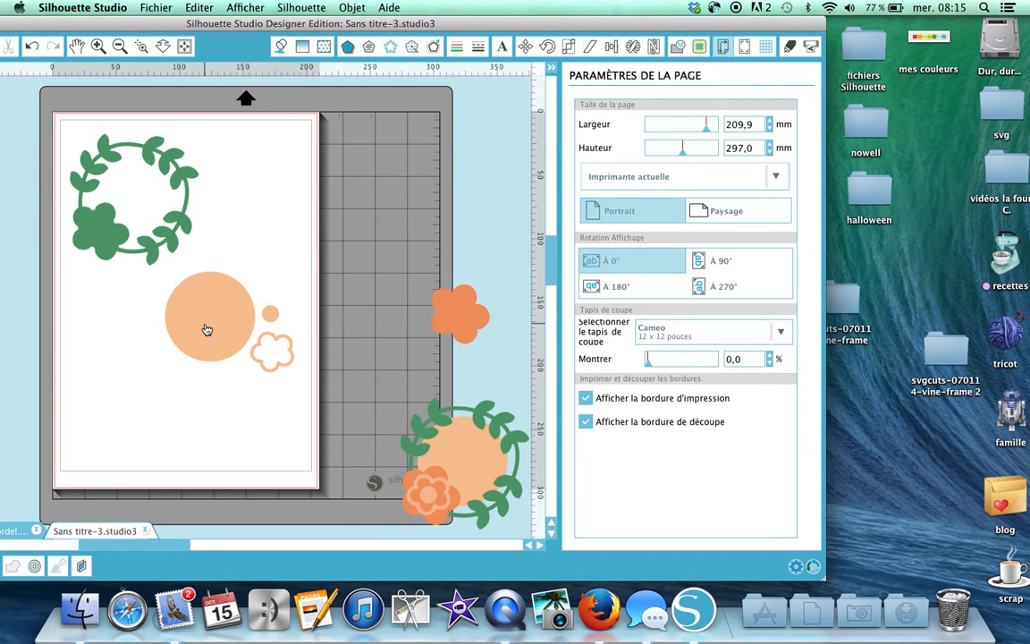
right_click(205, 329)
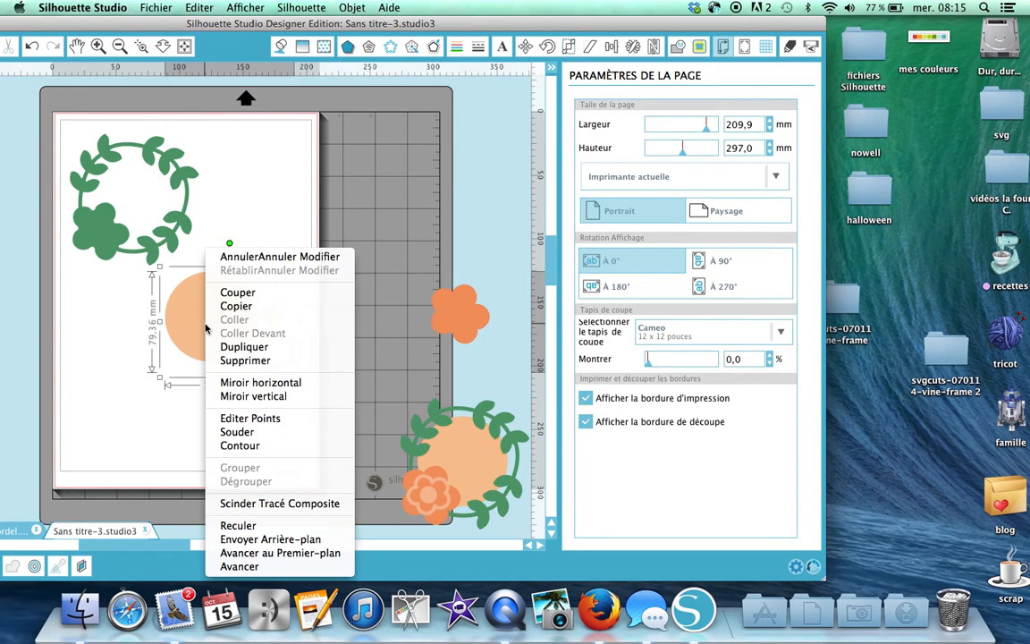
left_click(220, 505)
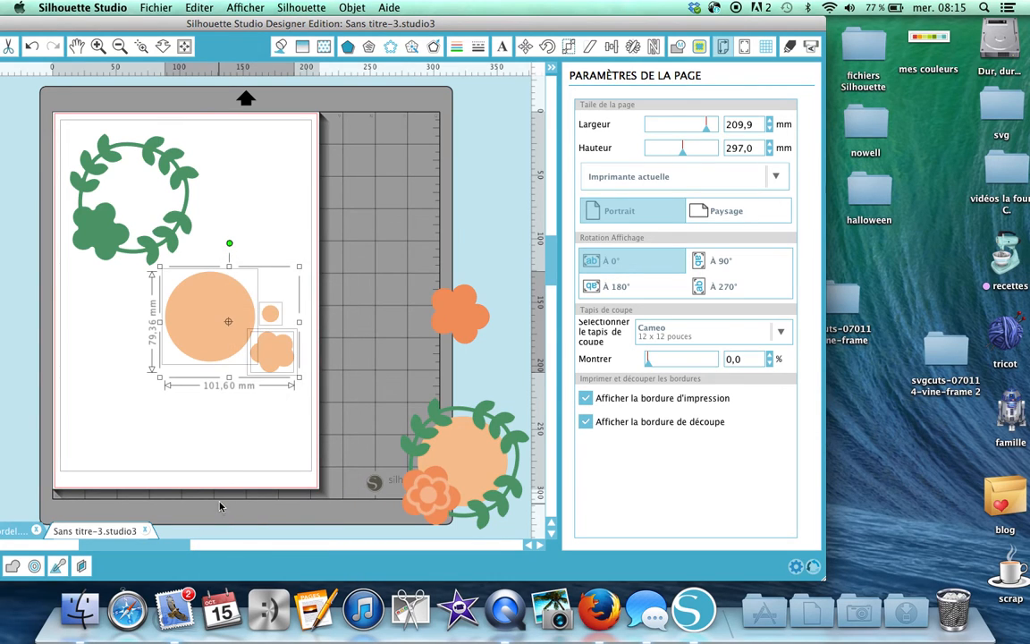
left_click(226, 468)
Try to split the compound path of the small light-orange flower on its own
left_click(280, 363)
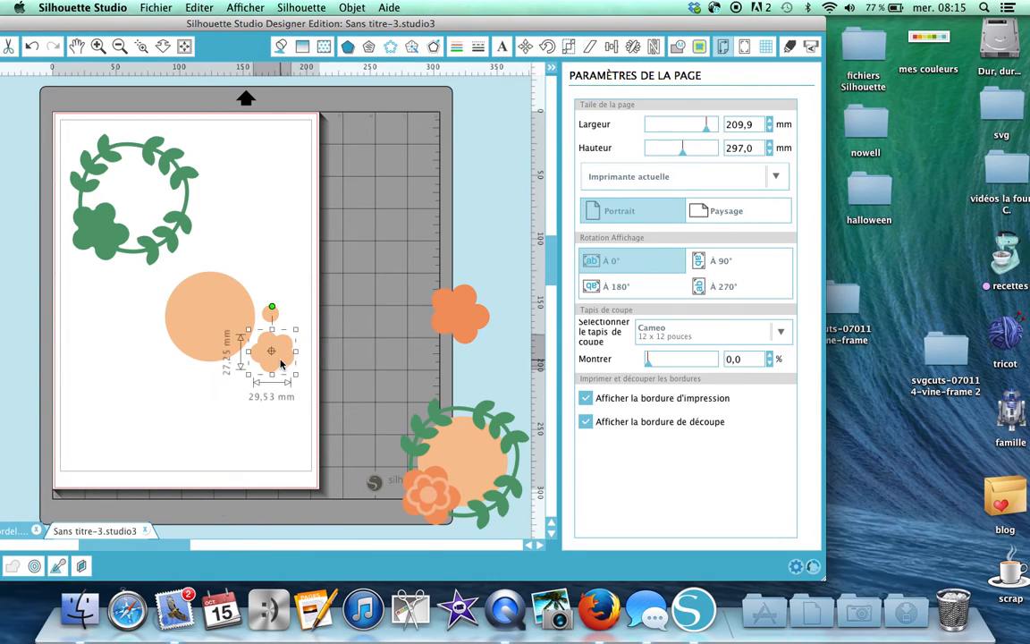
right_click(281, 363)
left_click(281, 363)
left_click(352, 8)
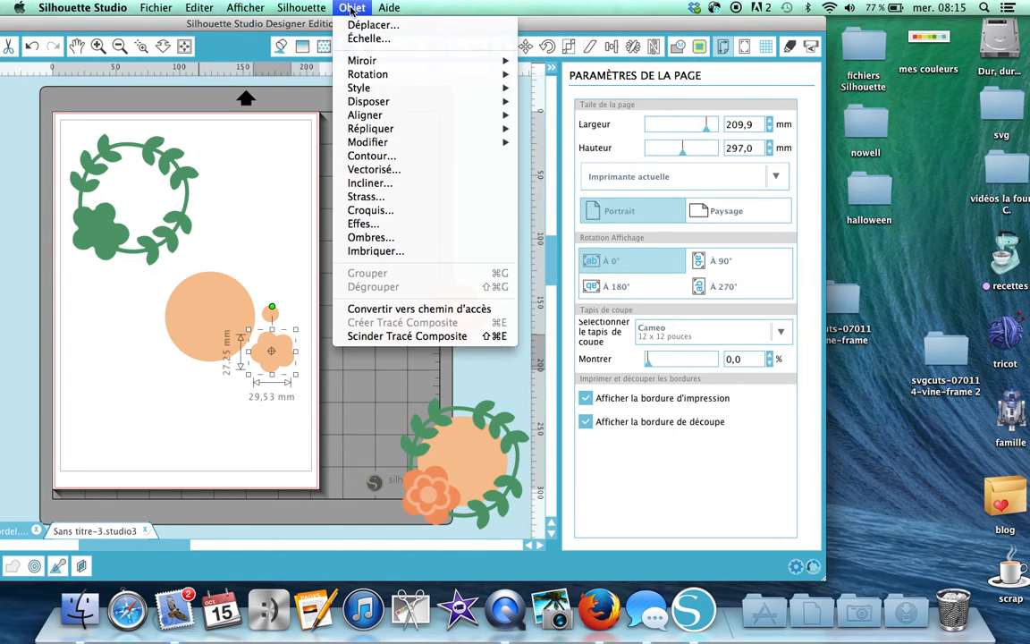
left_click(362, 337)
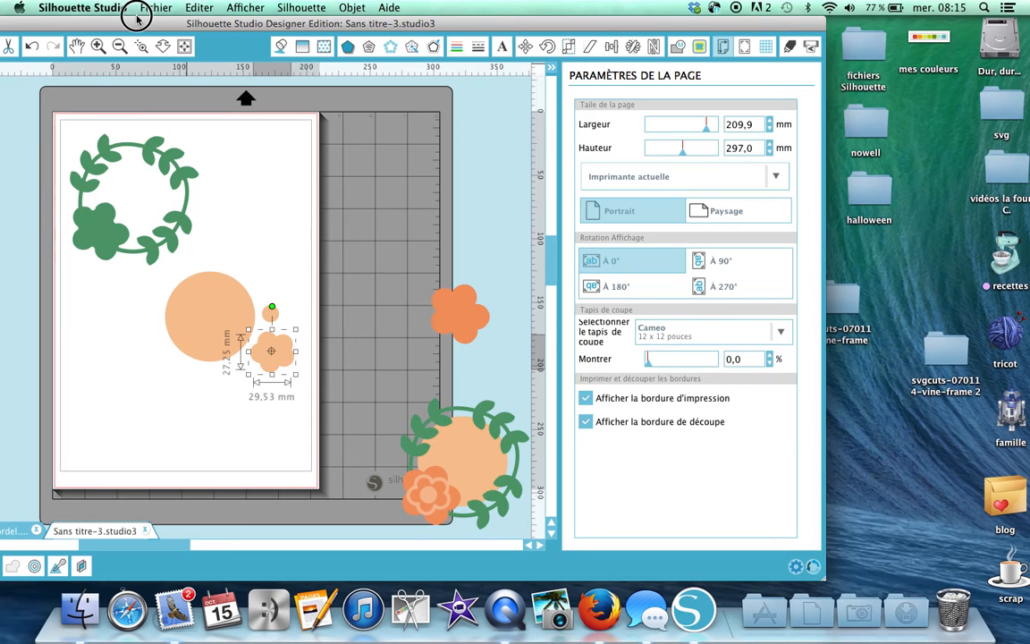
Undo the compound path splitting of the light-orange pieces and clear the selection
left_click_drag(137, 18, 222, 18)
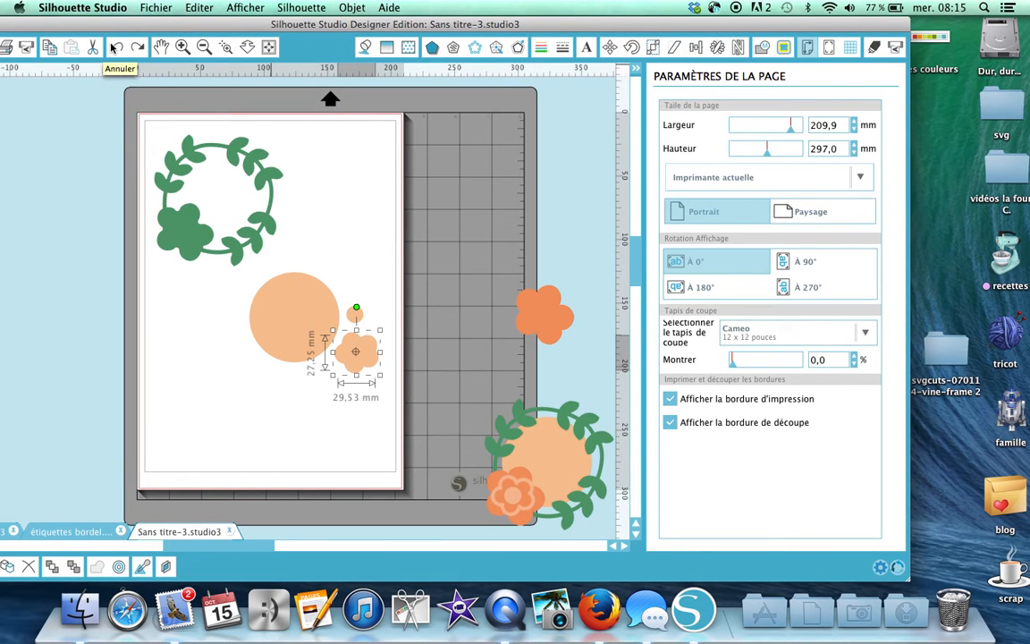
left_click(114, 48)
left_click(115, 47)
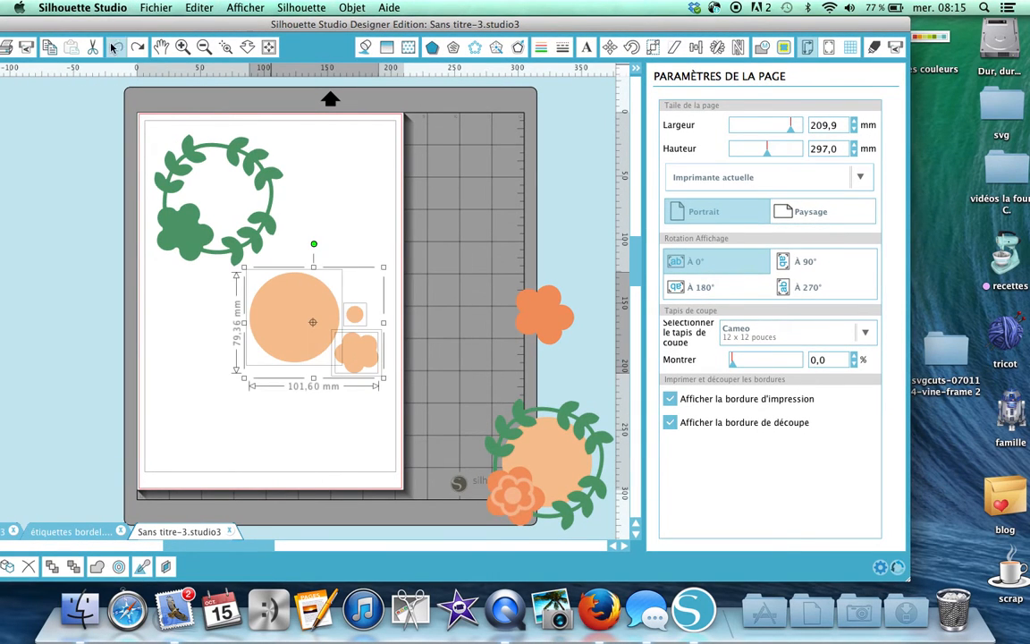
left_click(114, 48)
left_click(148, 327)
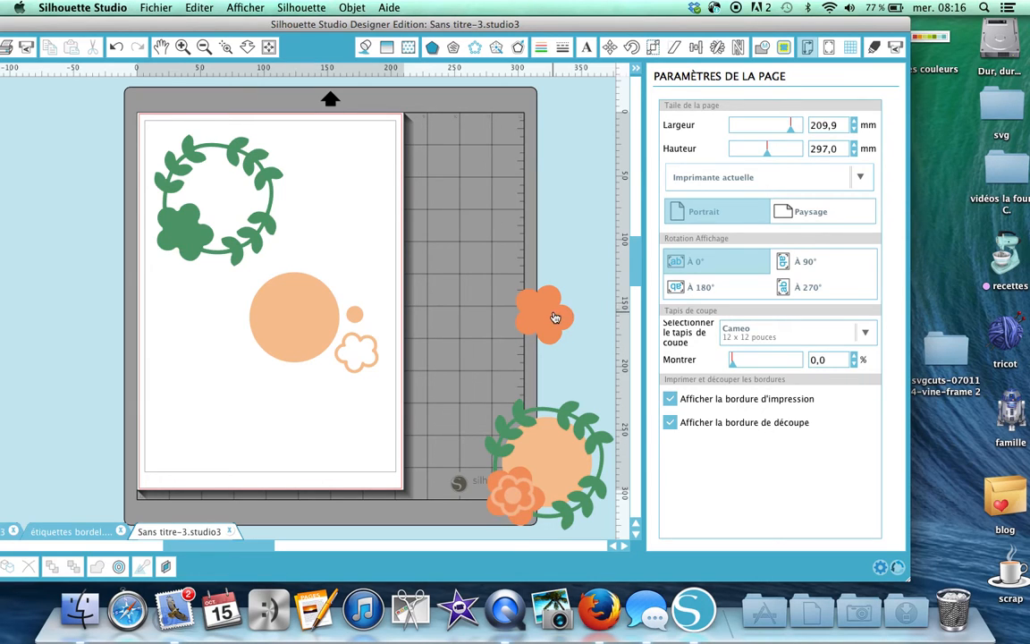
Place the solid orange flower over the green flower base of the wreath
left_click_drag(554, 313, 194, 235)
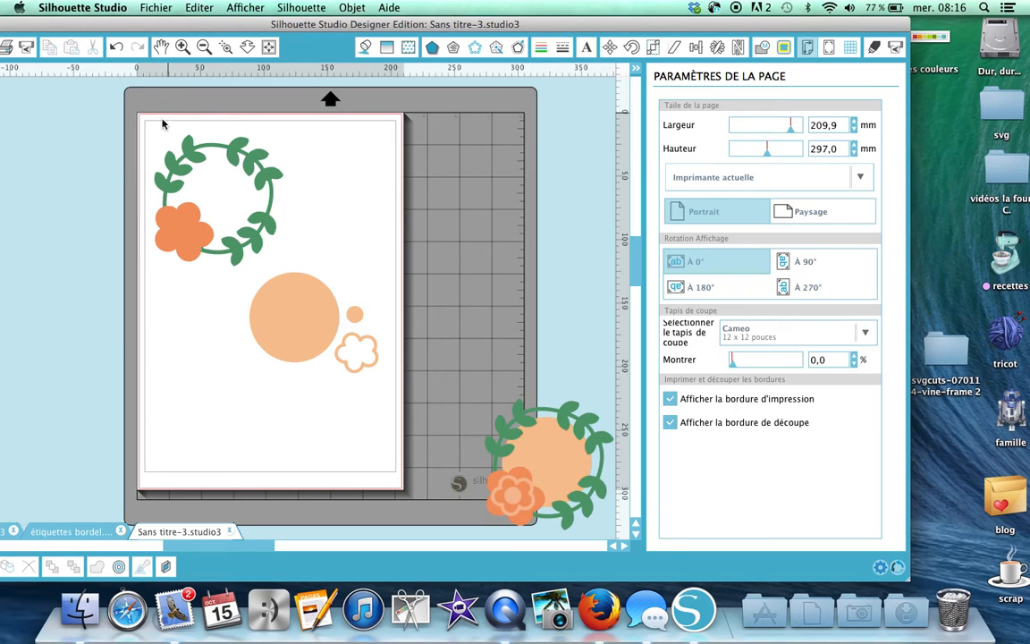
Delete the separate wreath, flower and circle pieces and move the assembled vine frame onto the page
left_click_drag(155, 125, 375, 390)
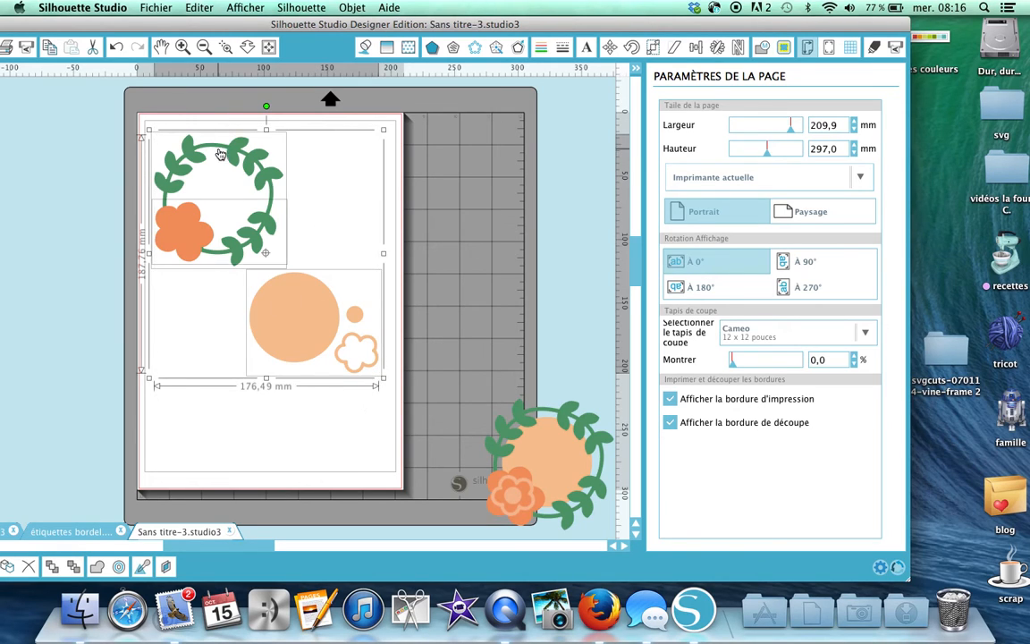
key("Delete")
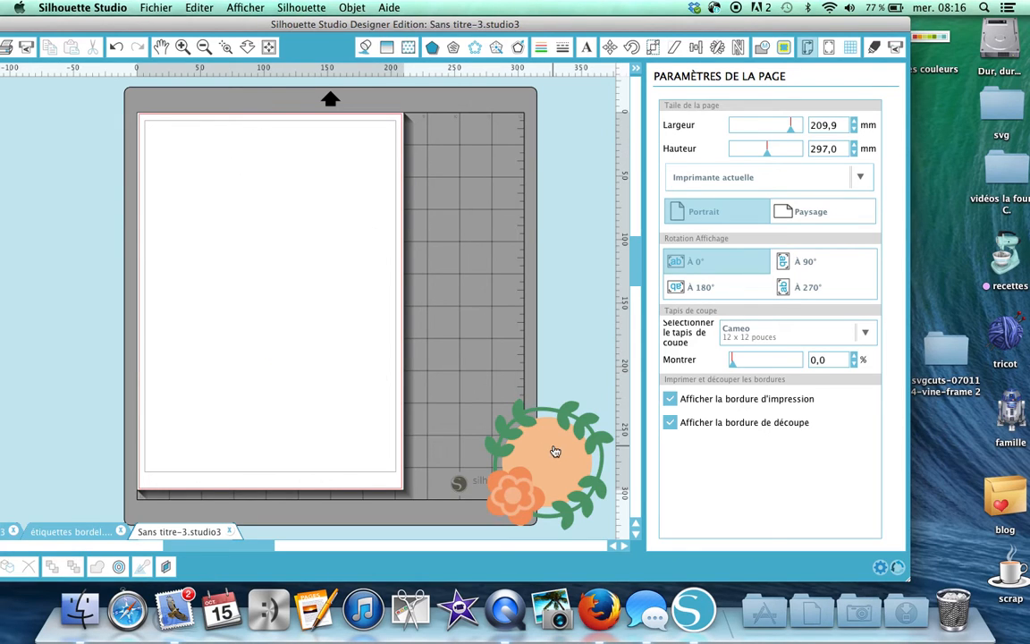
left_click_drag(498, 404, 263, 238)
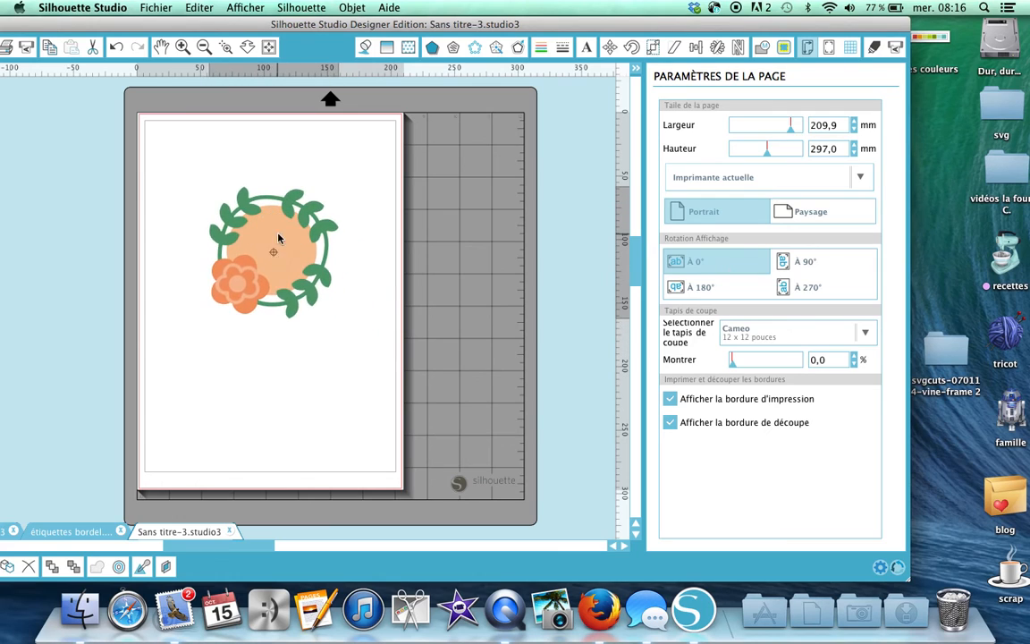
Trace the outer contour of the assembled vine frame within a trace area about 186 by 172 mm
left_click(783, 48)
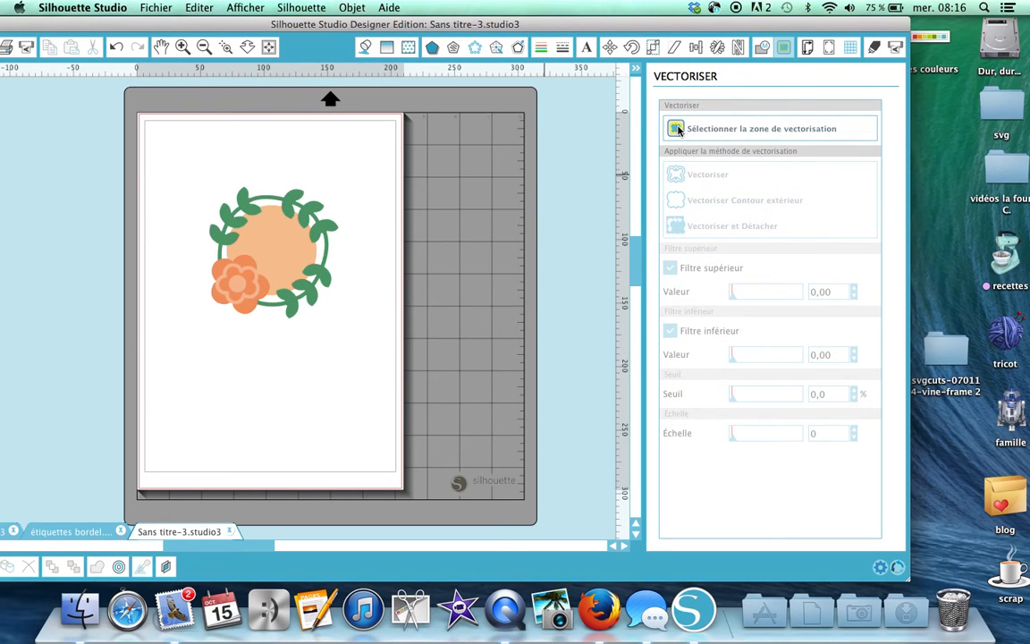
left_click(677, 129)
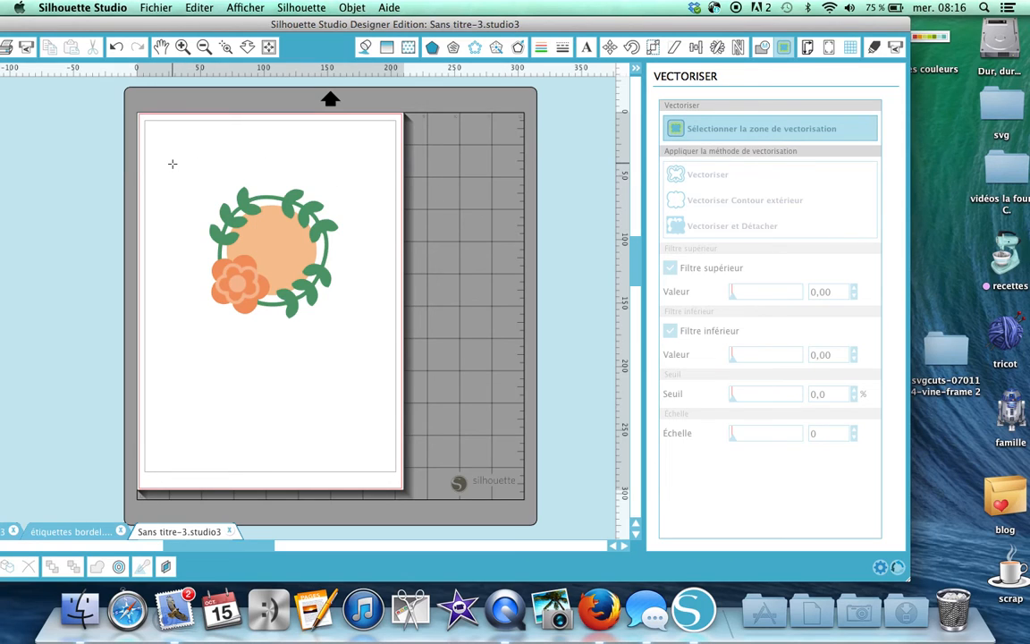
mouse_move(173, 164)
left_mouse_down()
mouse_move(294, 249)
mouse_move(410, 382)
left_mouse_up()
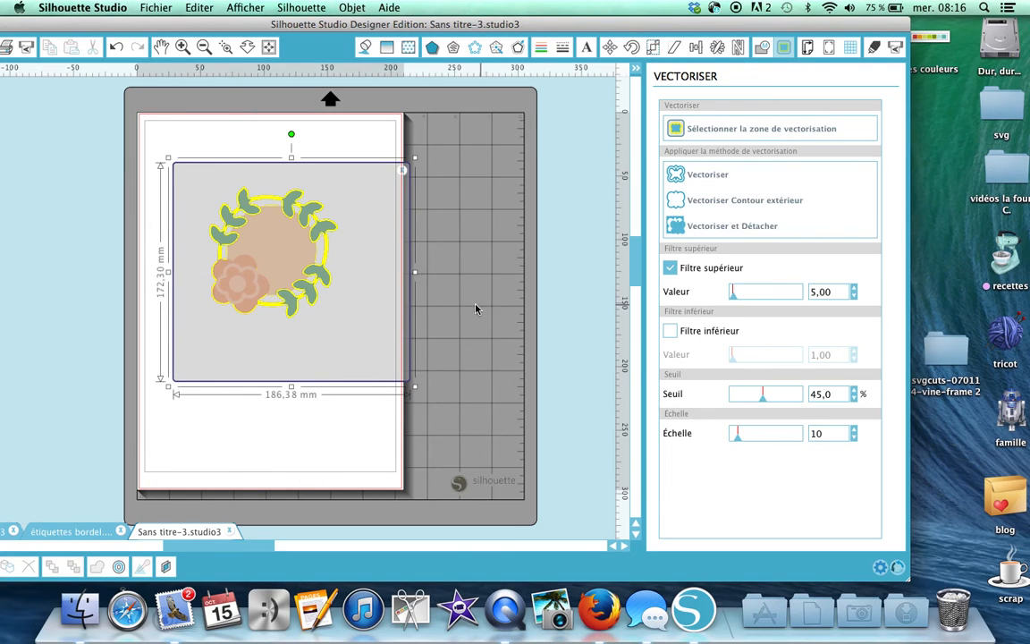
left_click(732, 203)
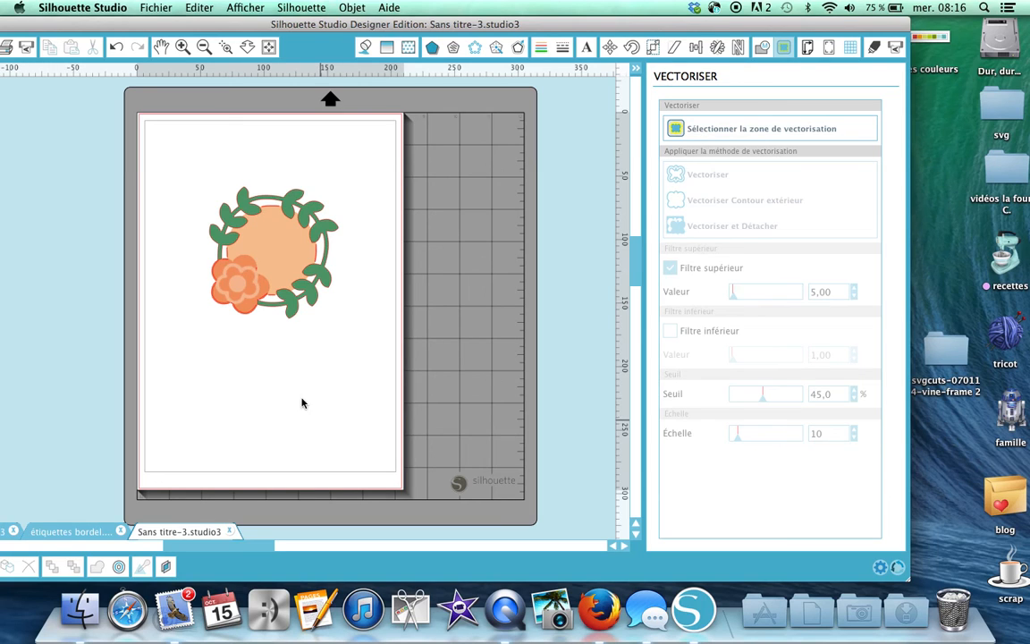
Undo the contour trace and the trace area around the vine frame
left_click(114, 47)
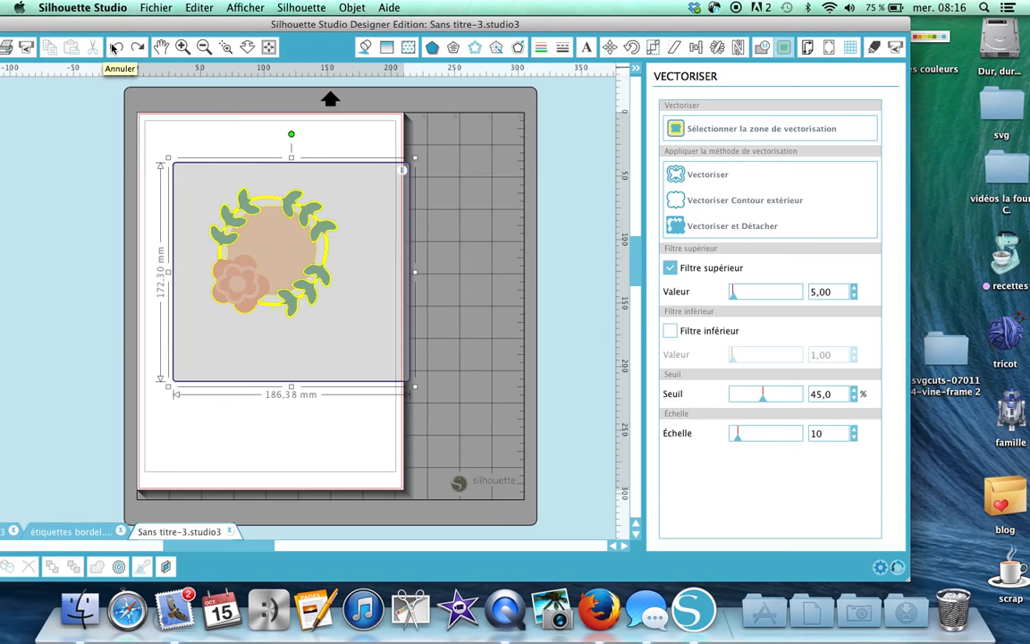
left_click(115, 48)
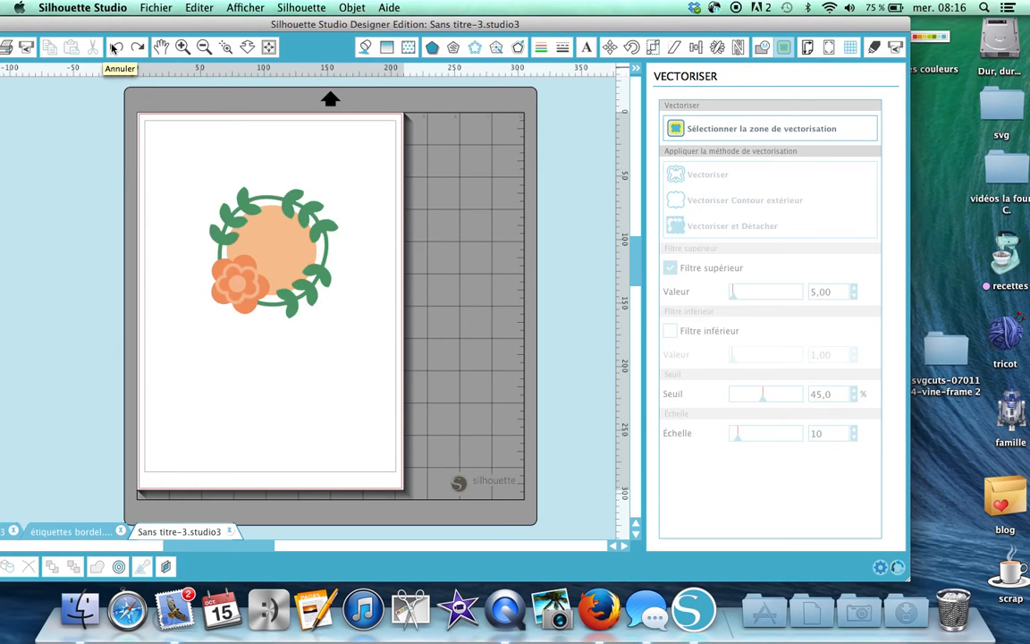
Shift the assembled vine frame slightly and ungroup it into its separate shapes
mouse_move(237, 286)
left_mouse_down()
mouse_move(230, 281)
mouse_move(223, 319)
mouse_move(237, 271)
mouse_move(239, 280)
left_mouse_up()
right_click(239, 280)
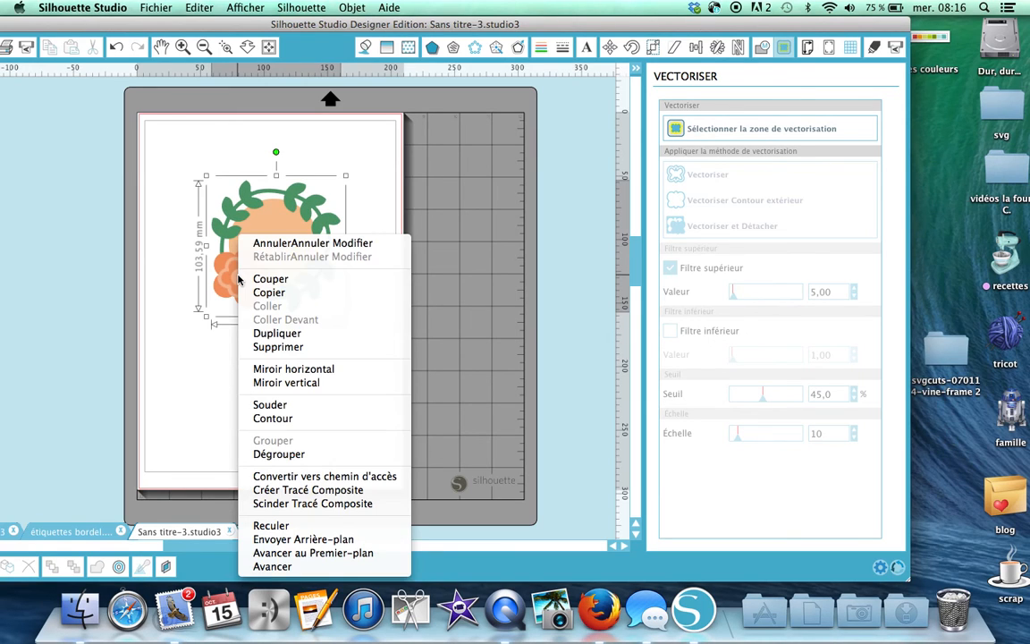
left_click(259, 454)
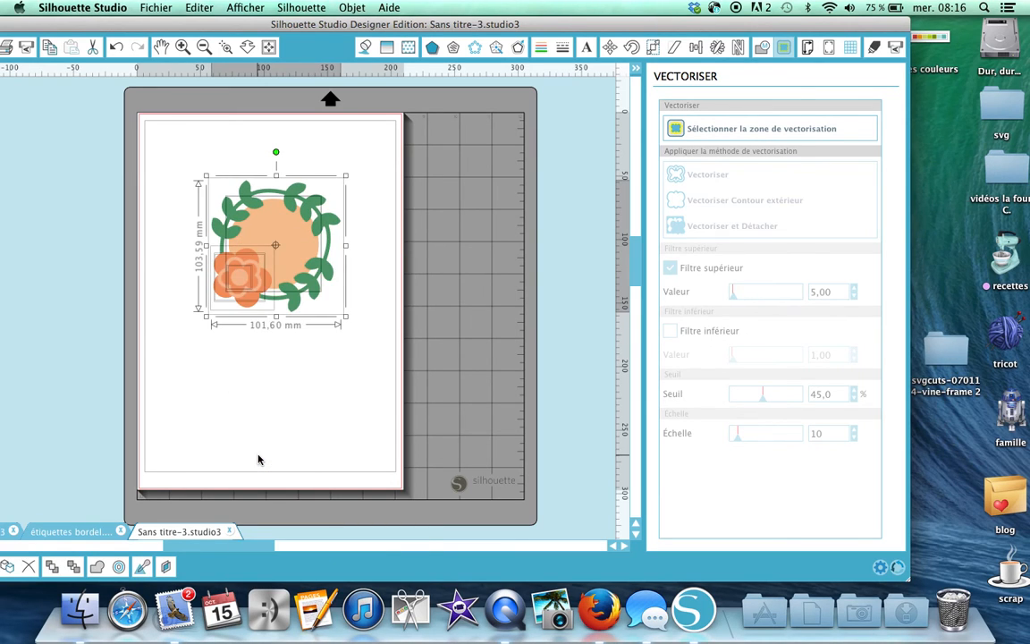
Pull the large peach circle down to the lower part of the page and the green wreath off the page onto the mat
left_click(355, 385)
left_click_drag(276, 235, 302, 413)
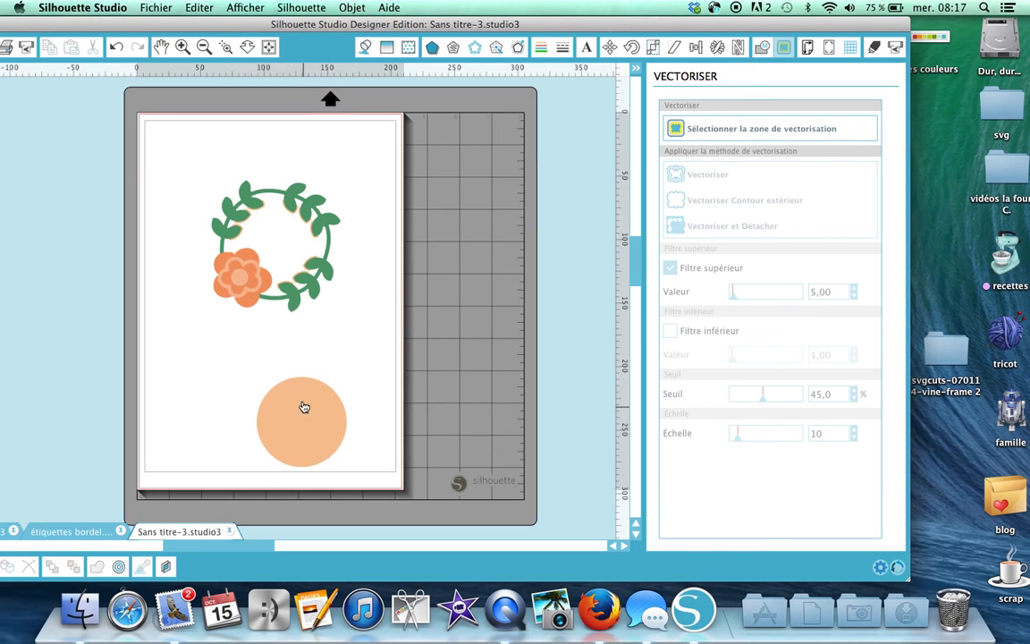
left_click(319, 202)
left_click_drag(318, 202, 492, 182)
left_click(324, 218)
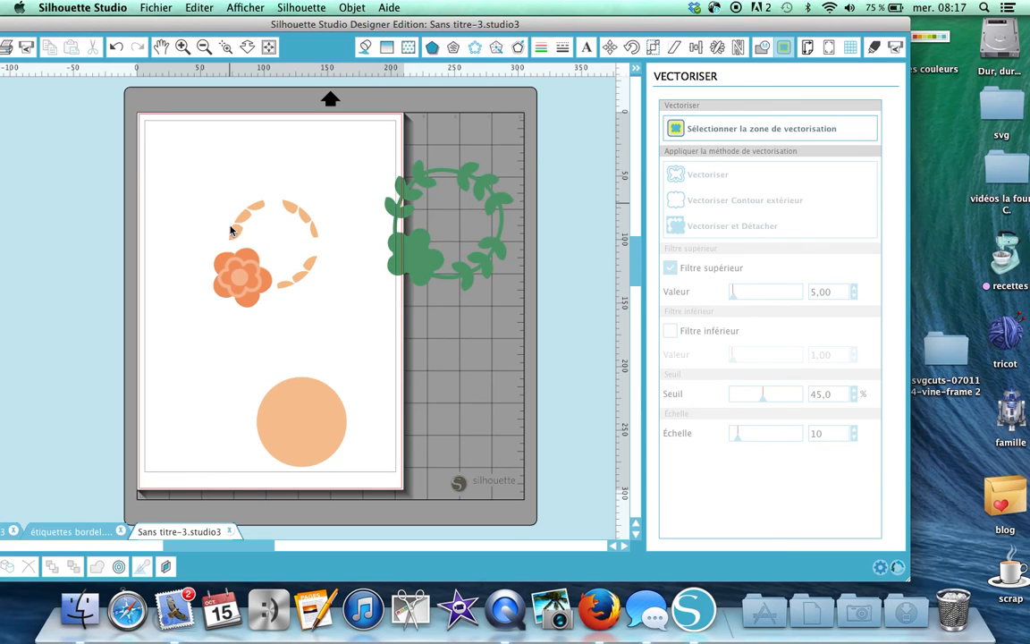
Separate the flower layers by moving the small centre circle, the solid orange flower and a flower outline to free spots on the page
left_click_drag(245, 281, 204, 364)
left_click_drag(225, 283, 166, 195)
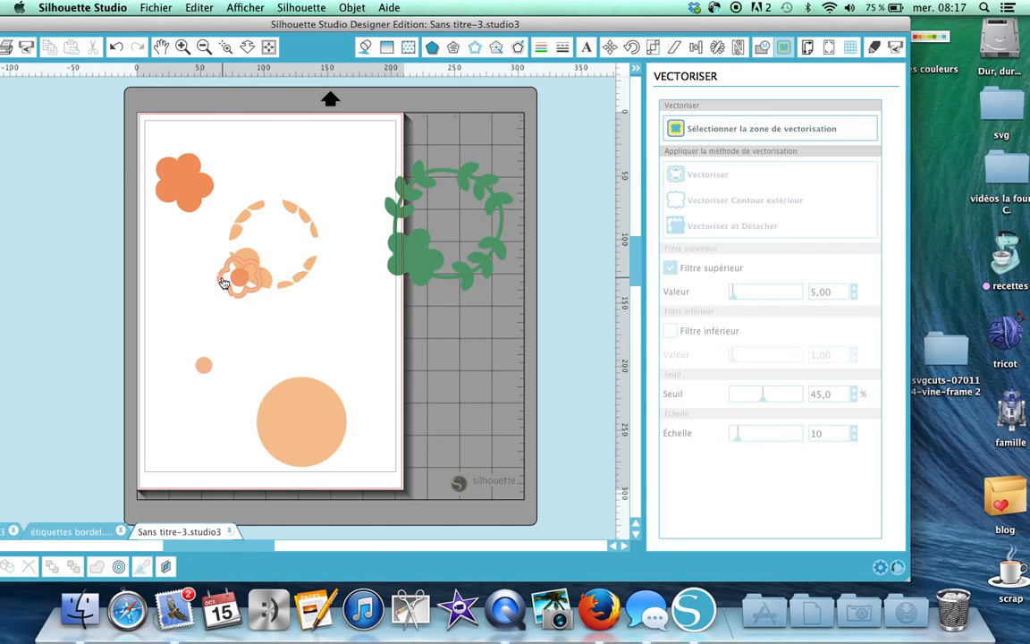
left_click_drag(219, 276, 161, 271)
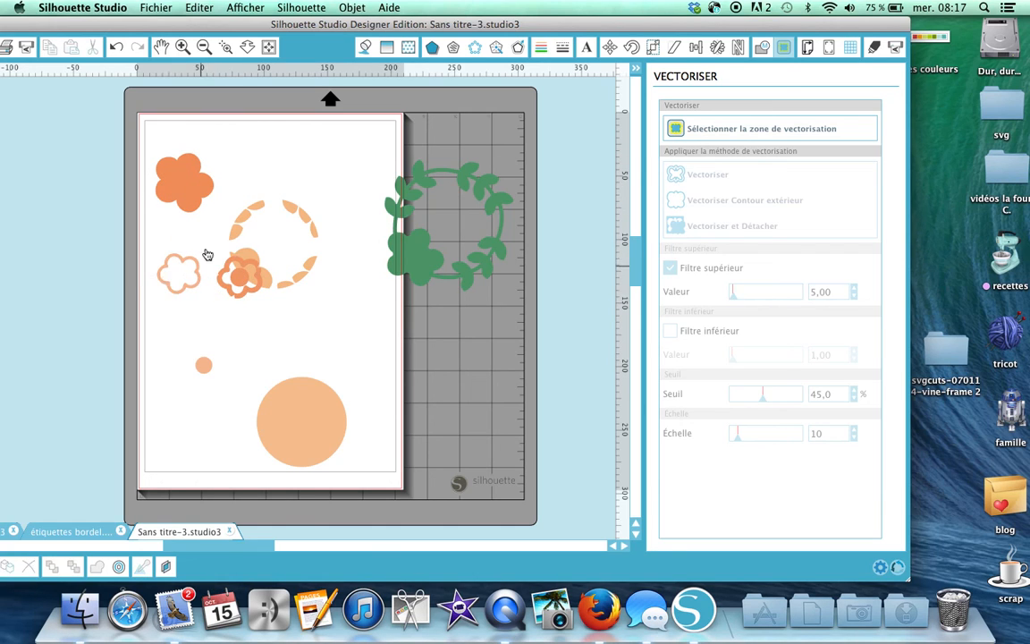
Delete the leftover leaf and flower pieces in the middle of the page and move the green wreath back onto the page
left_click(237, 175)
left_click_drag(237, 175, 339, 323)
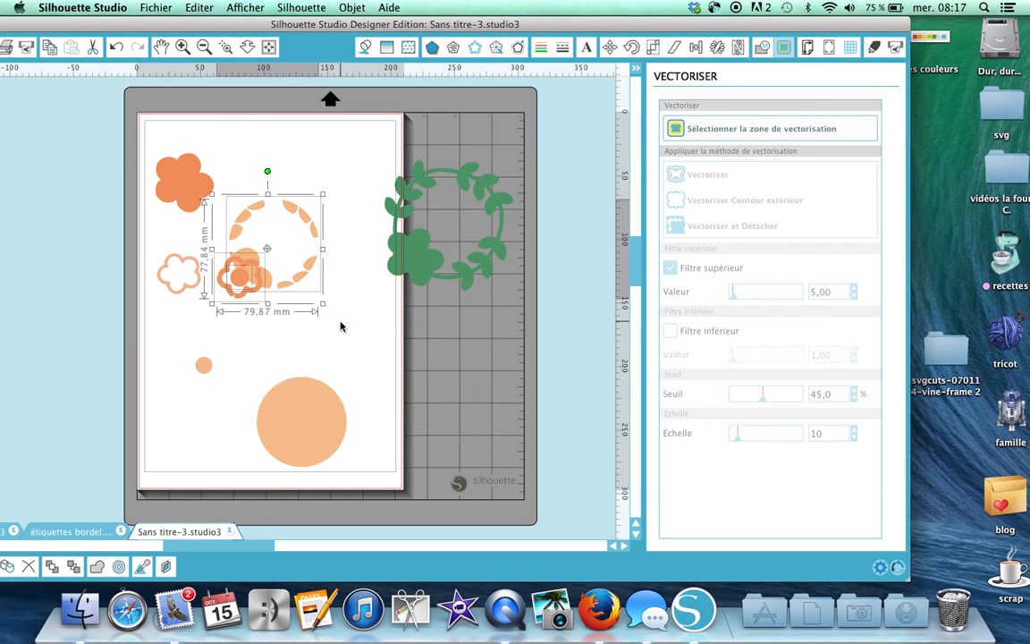
key("Delete")
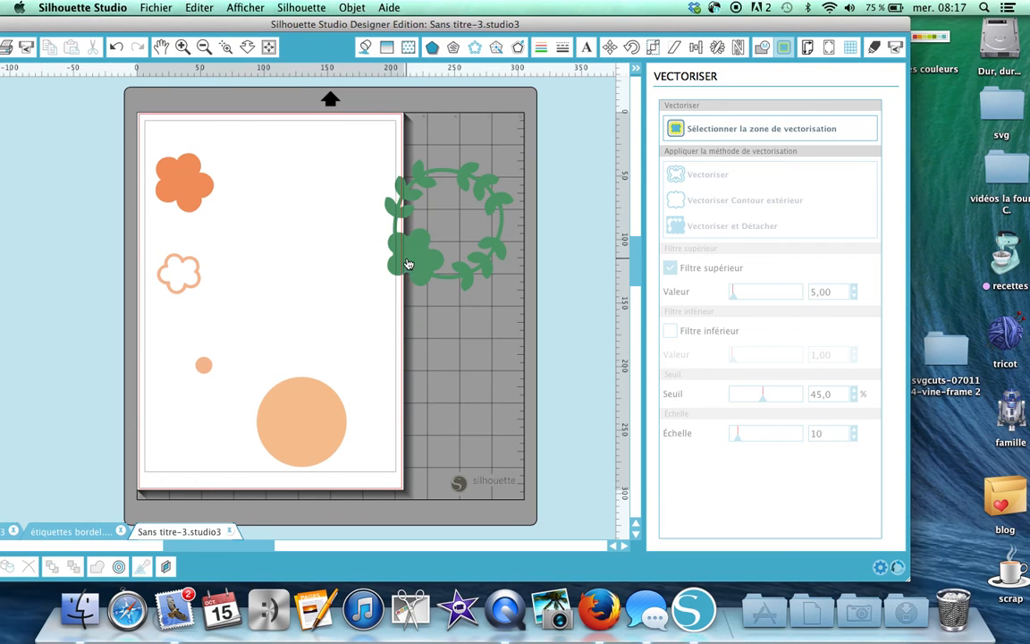
left_click_drag(407, 264, 277, 272)
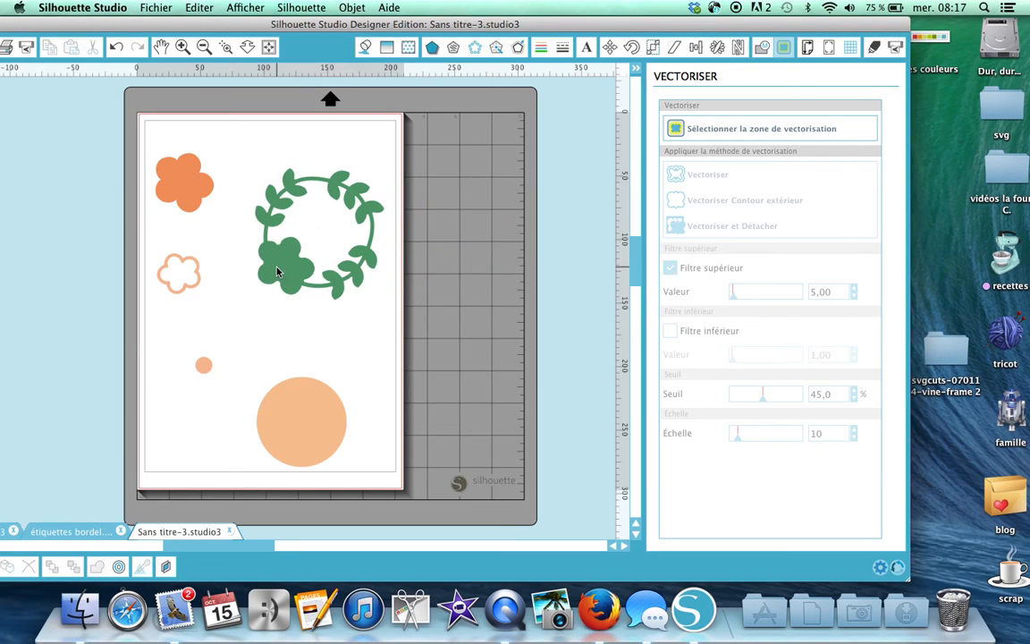